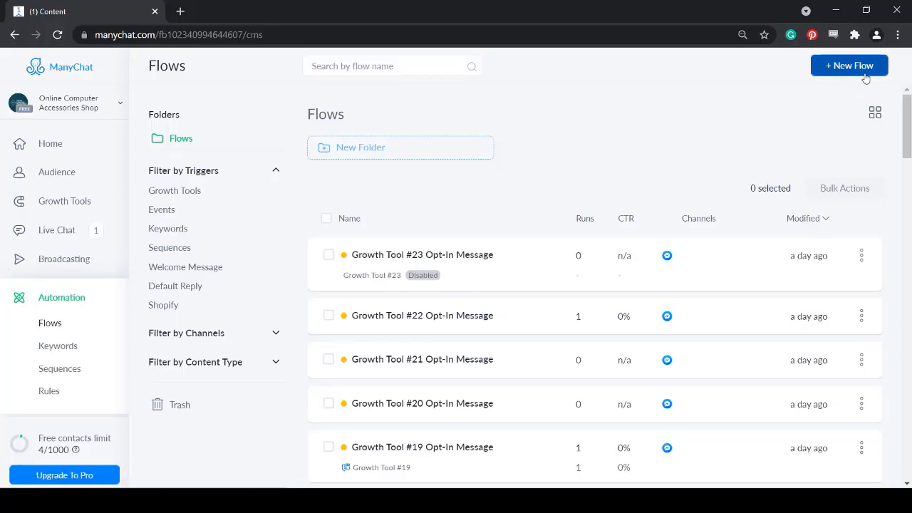
# - Create an empty flow named 'Test Get Info'
pyautogui.click(848, 65)
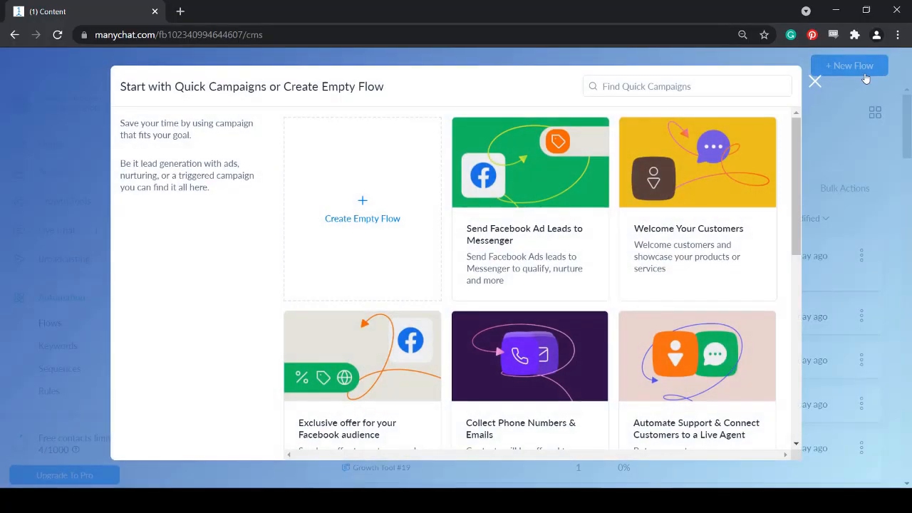
pyautogui.click(383, 211)
pyautogui.write('Test Get Info')
pyautogui.click(535, 171)
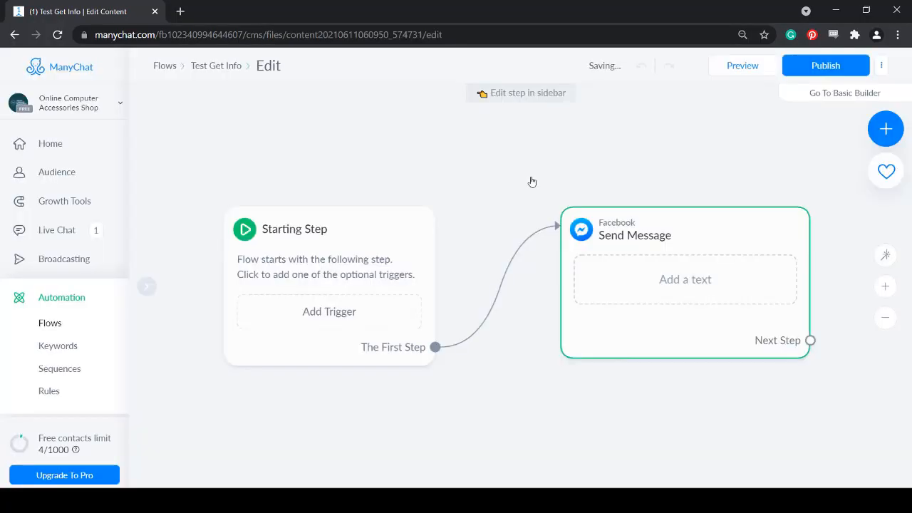
# - Add a User Input question to Send Message #1 with reply type set to Email
pyautogui.click(685, 280)
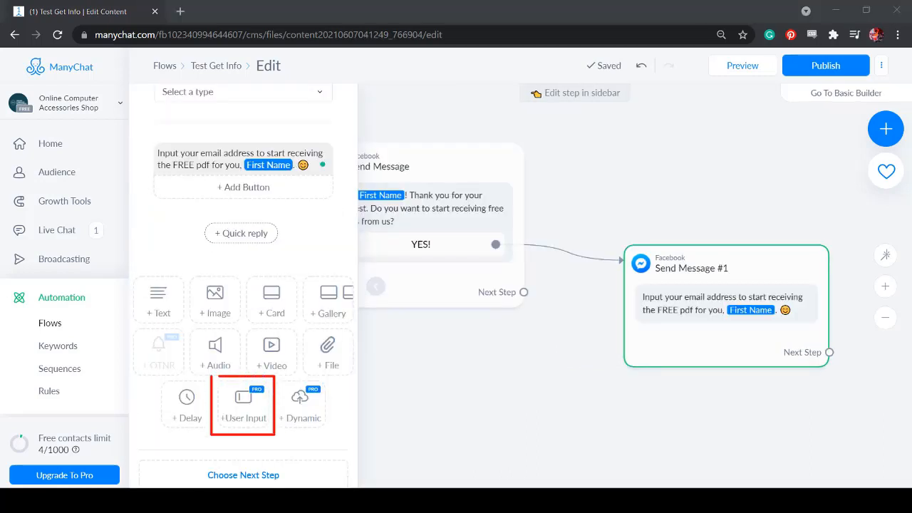
pyautogui.click(257, 420)
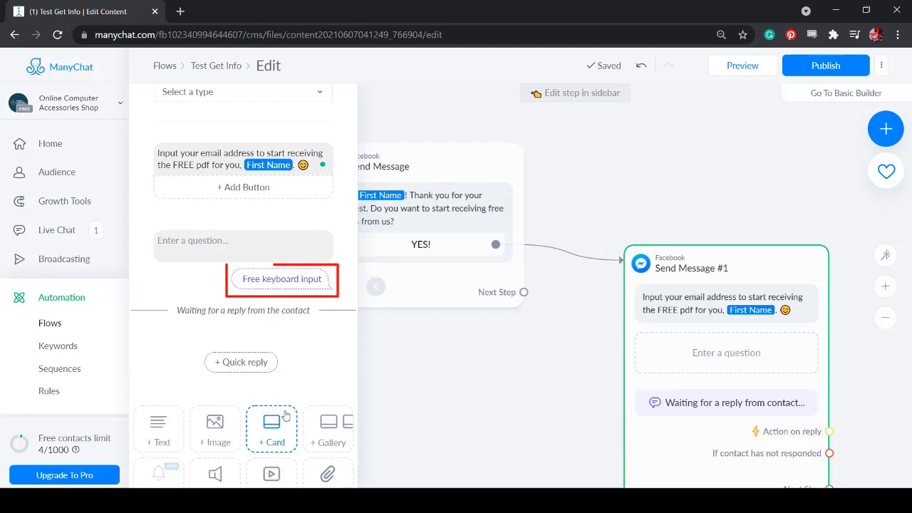
pyautogui.click(292, 236)
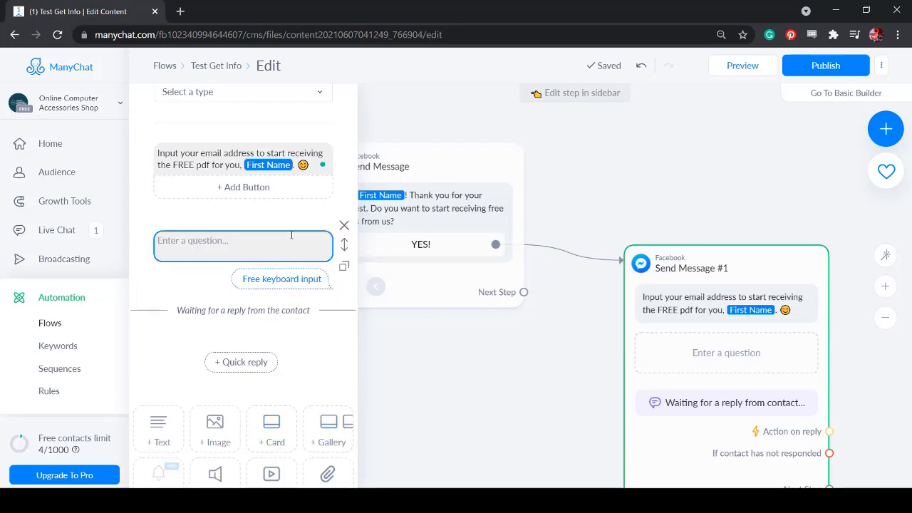
pyautogui.click(292, 235)
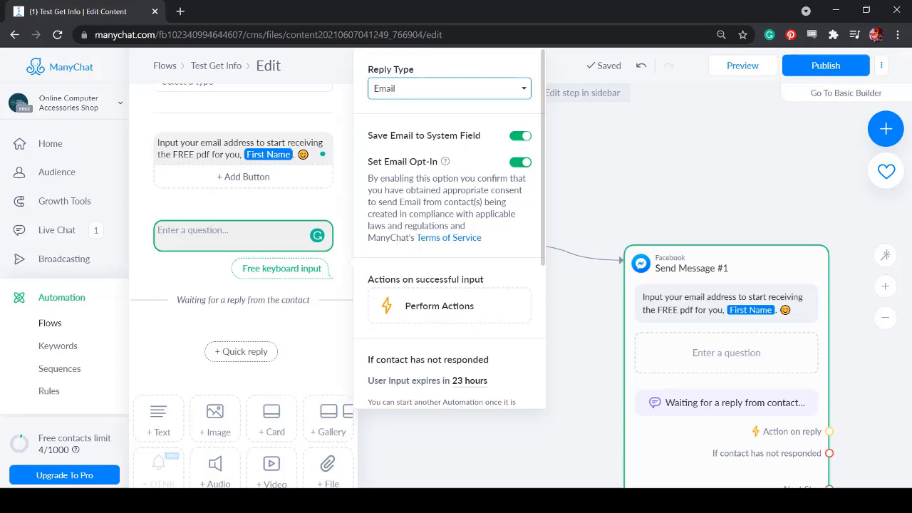
# - Turn off 'Save Email to System Field' for the email question
pyautogui.scroll(-3, 470, 342)
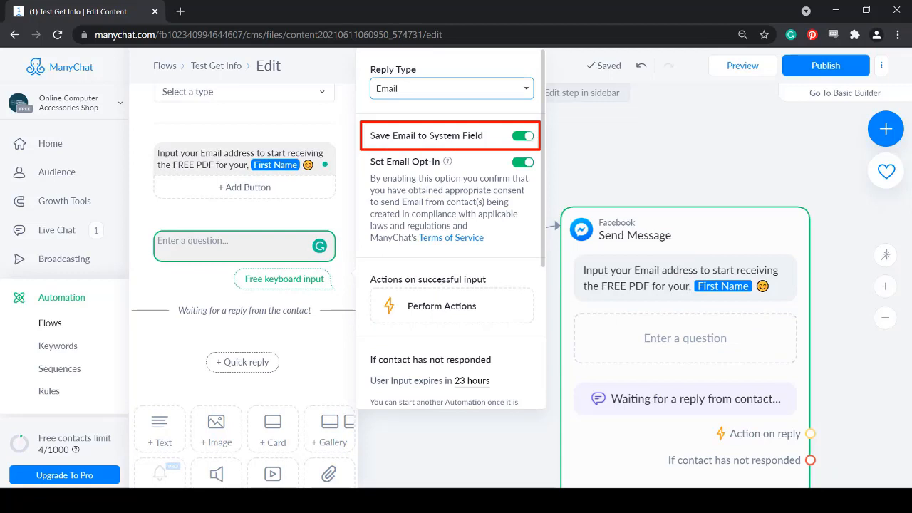
pyautogui.click(526, 138)
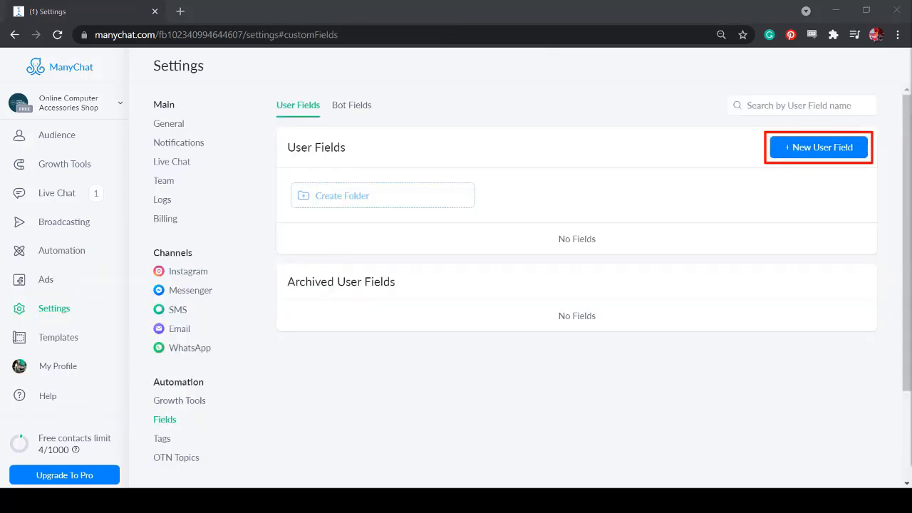
# - Create a new Text-type user field named 'Email'
pyautogui.click(852, 153)
pyautogui.write('Email')
pyautogui.click(557, 206)
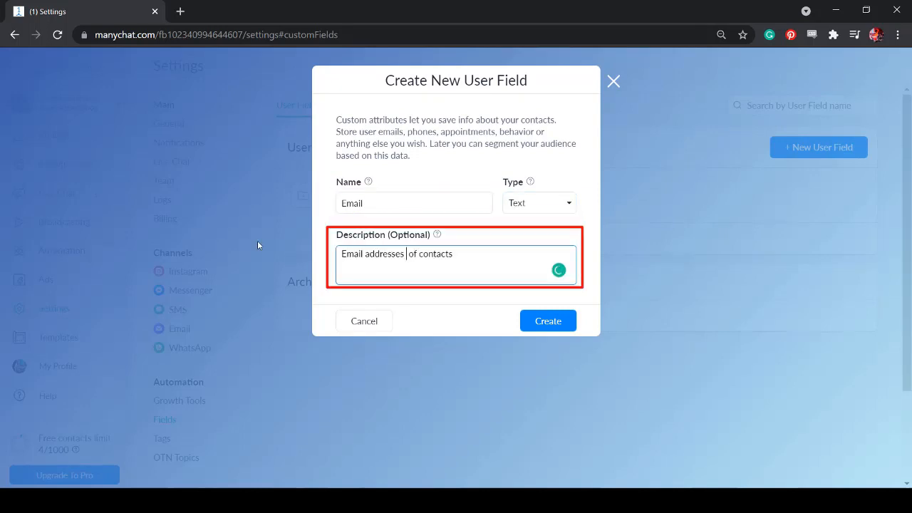
pyautogui.click(571, 324)
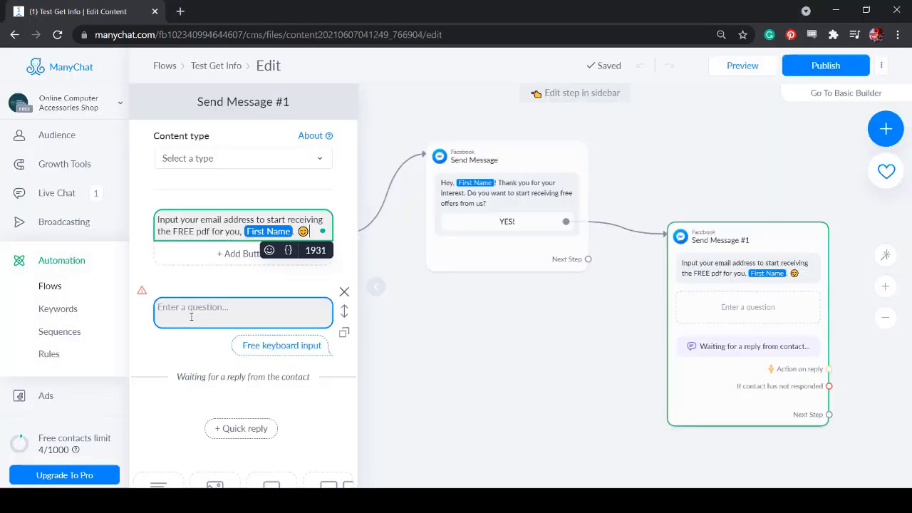
# - Save the email reply to the Email custom field and bring up next-step choices for no response
pyautogui.click(479, 249)
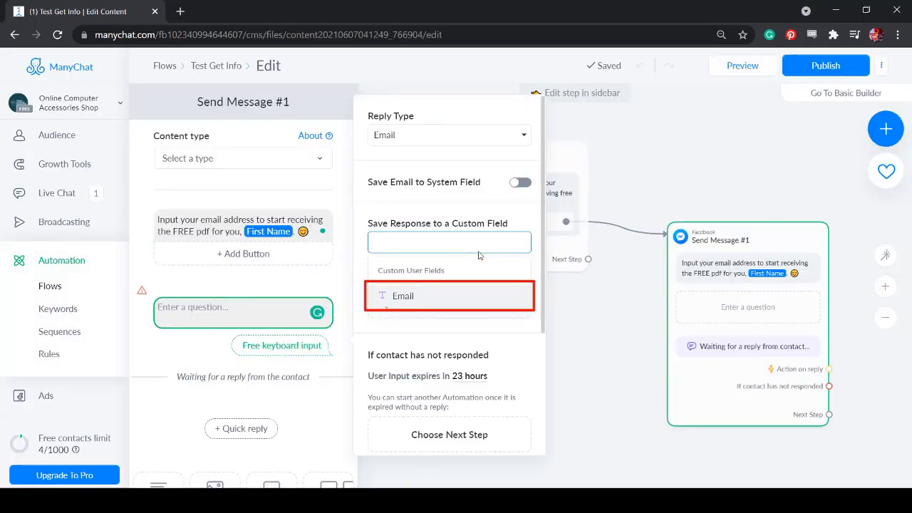
pyautogui.click(425, 297)
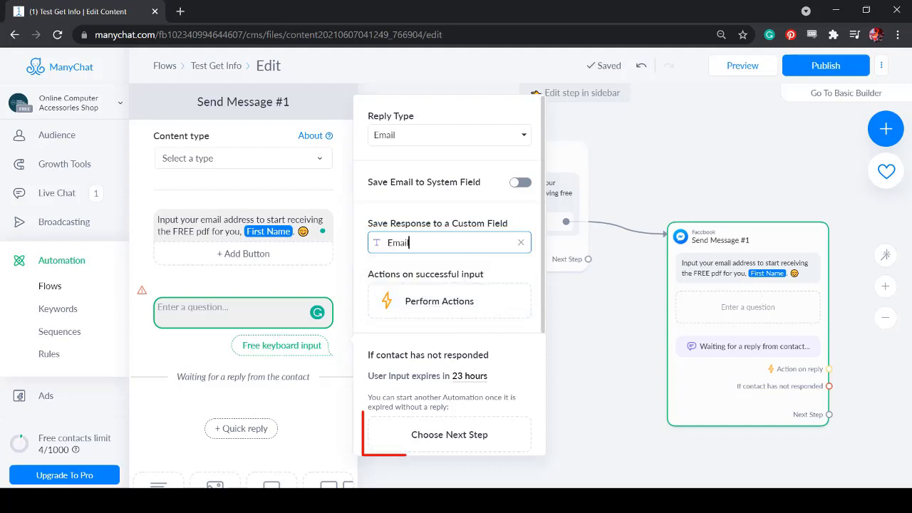
pyautogui.click(512, 440)
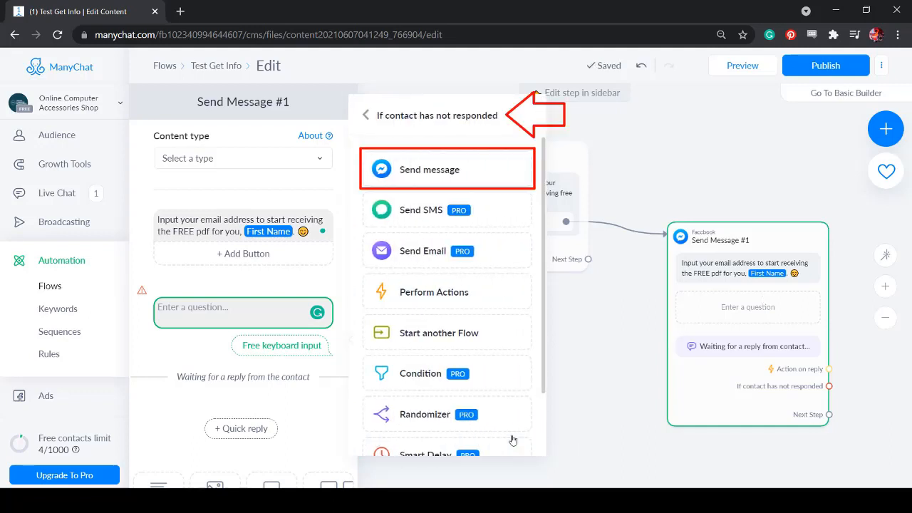
# - Add a no-response follow-up message: 'Hi! It seems that you haven't responded within a day…'
pyautogui.click(485, 172)
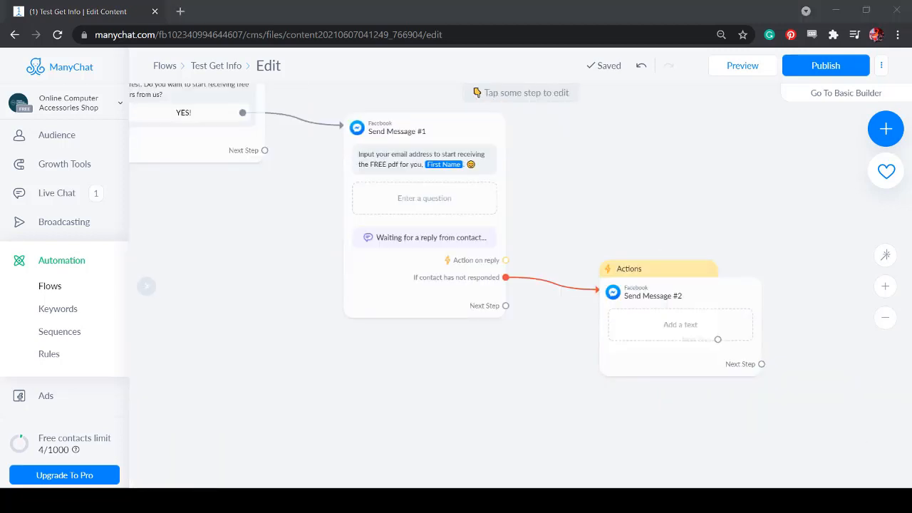
pyautogui.click(680, 329)
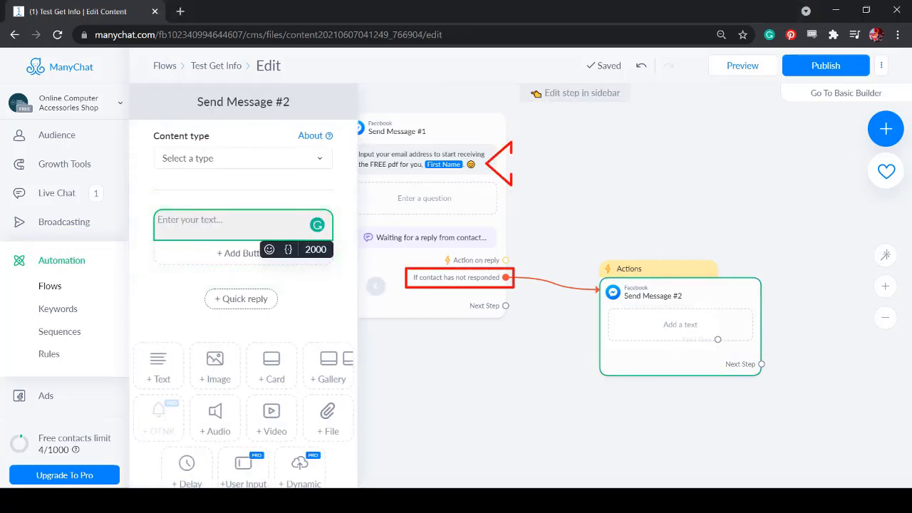
pyautogui.hotkey('alt', 'Tab')
pyautogui.write('Hi')
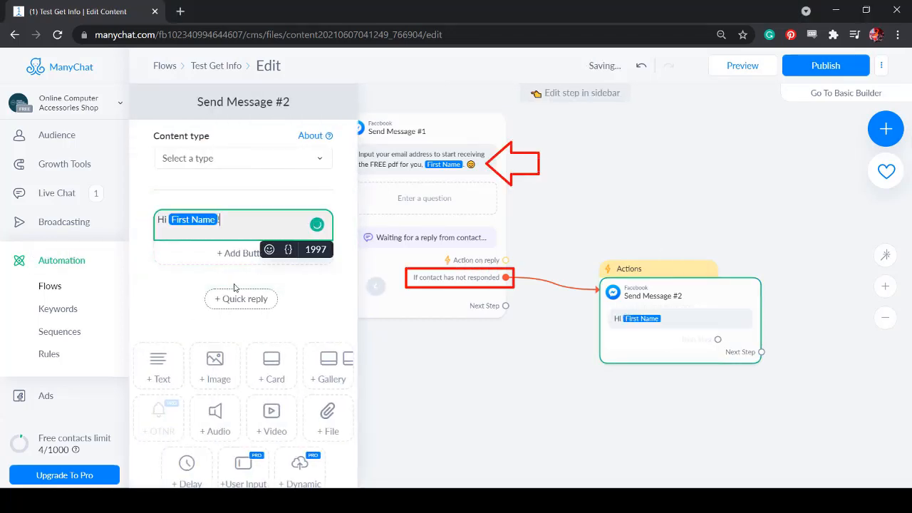
pyautogui.write("! It seems that you haven't responded within a day. Are you still interested to receive")
pyautogui.write('the FREE content and be sent to your email address?')
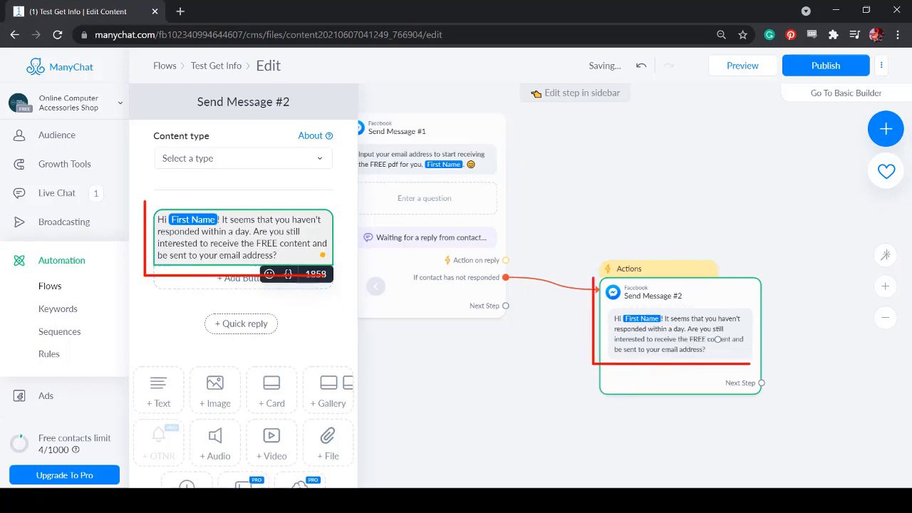
# - Add a 'YES' button to the follow-up that links back to the Input Email Address step
pyautogui.click(243, 277)
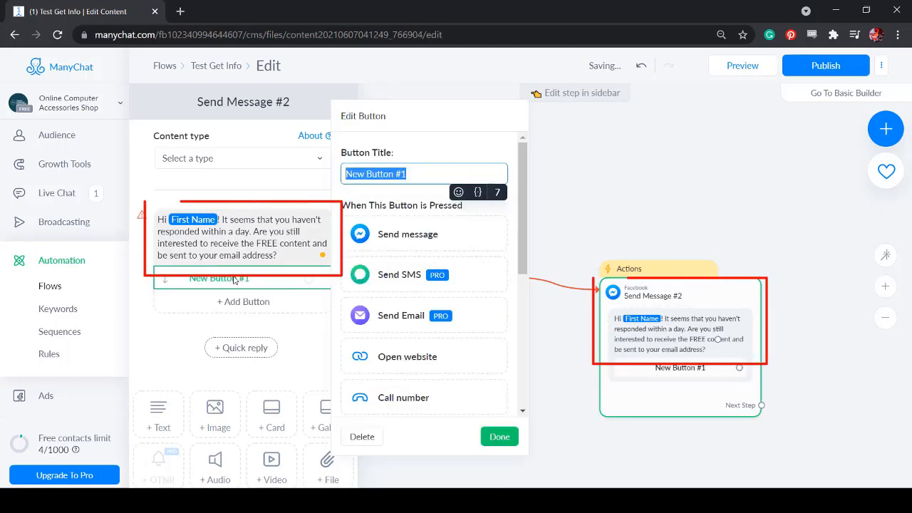
pyautogui.write('YES')
pyautogui.scroll(-5, 489, 398)
pyautogui.click(489, 397)
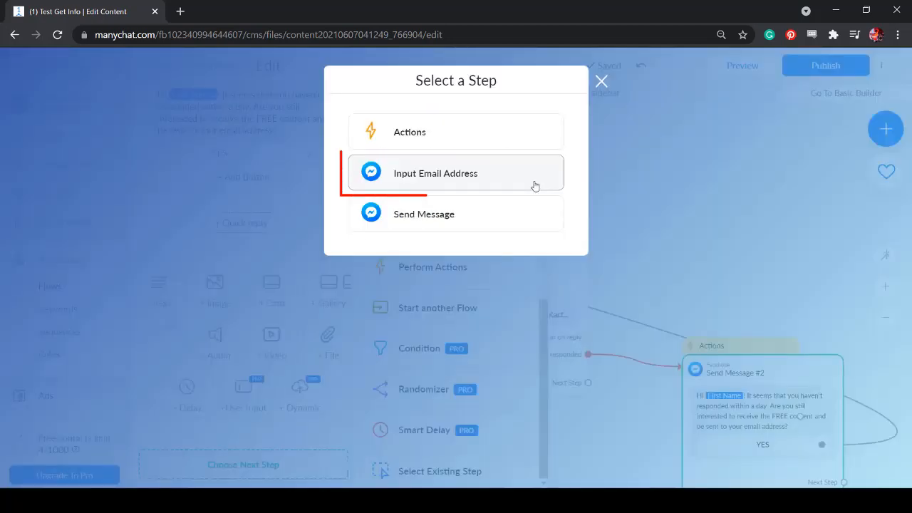
pyautogui.click(534, 185)
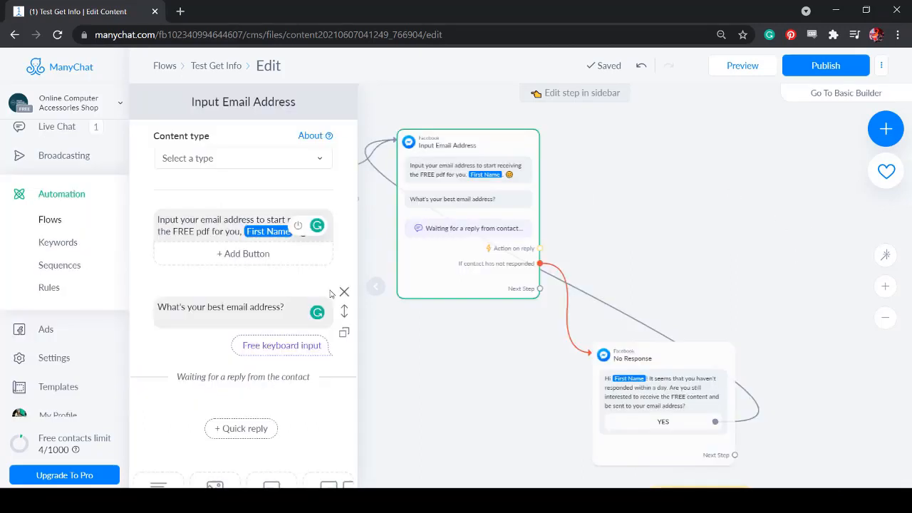
pyautogui.click(328, 299)
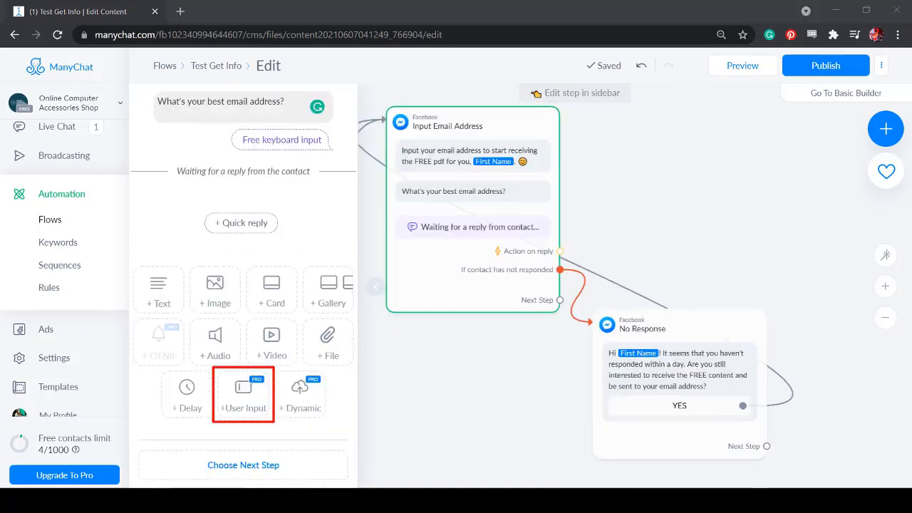
# - Add a User Input asking 'Great! Make sure to check your Inbox. For your free 30-minute coaching session,…' with Phone reply type
pyautogui.click(263, 413)
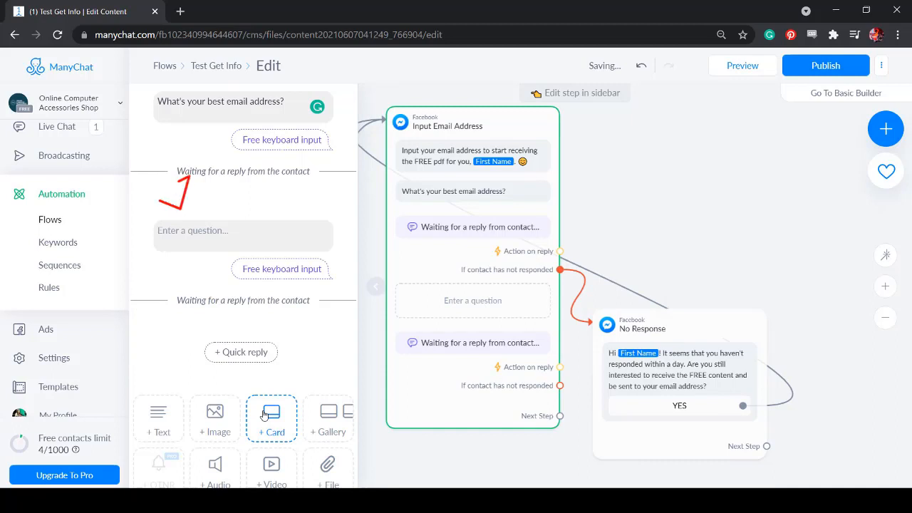
pyautogui.click(211, 234)
pyautogui.write('Great! ')
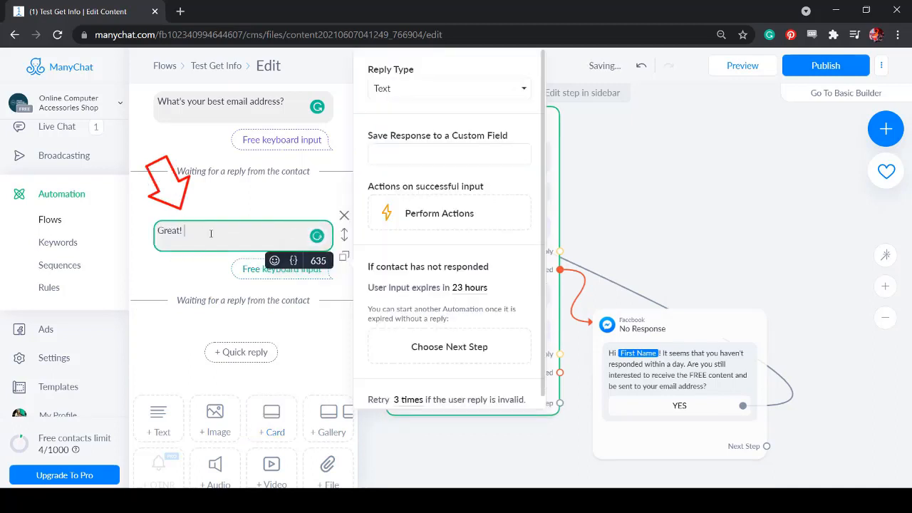
pyautogui.write('Make sure to check your Inbox.')
pyautogui.press('Return')
pyautogui.press('Return')
pyautogui.write("For your free 30-minute coaching session, what's the best contact number to reach you, First Name?")
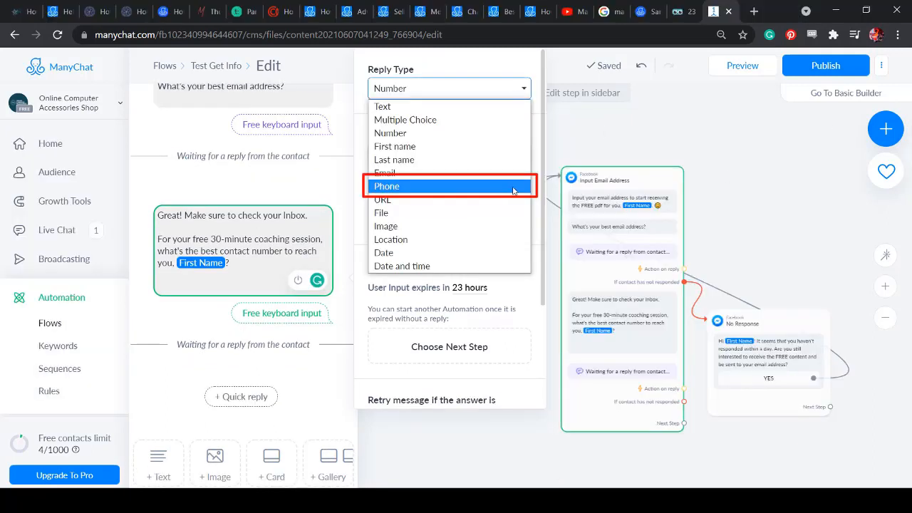
pyautogui.click(513, 187)
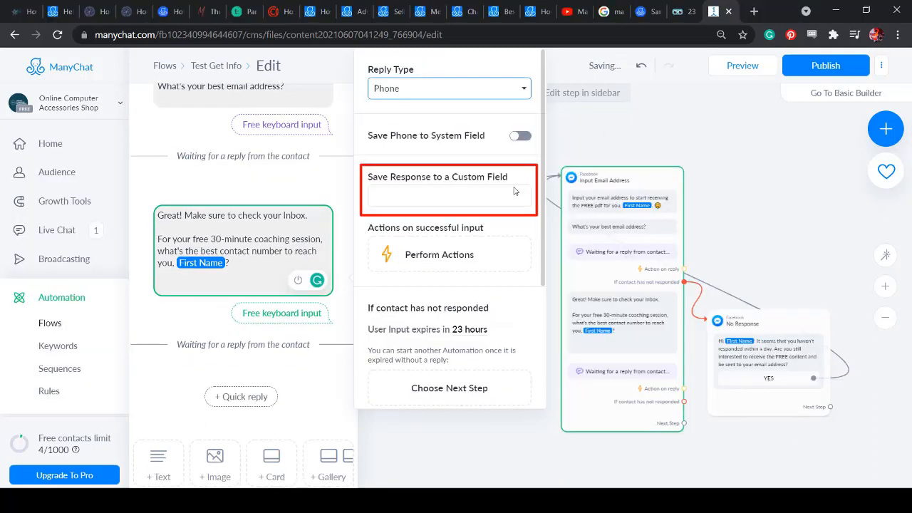
pyautogui.click(511, 197)
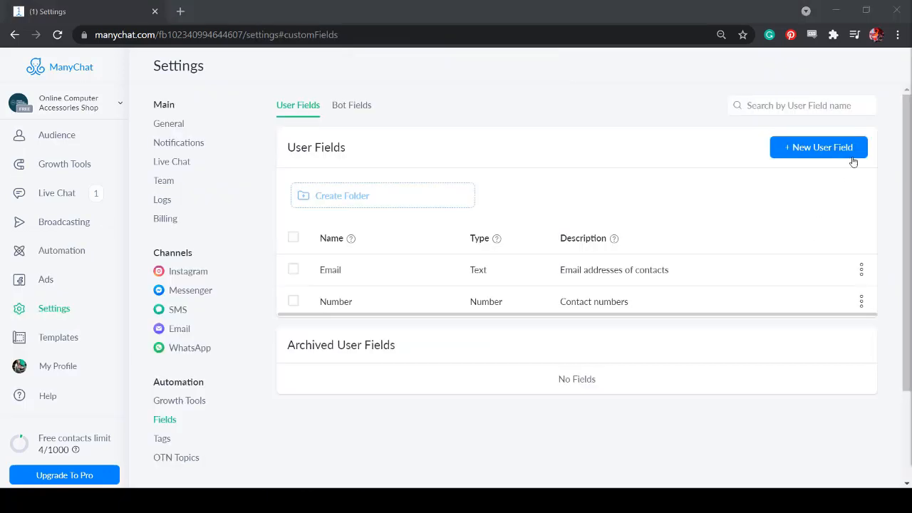
# - Create a user field named 'Phone' with the description 'Phone numbers'
pyautogui.click(853, 158)
pyautogui.write('Phone')
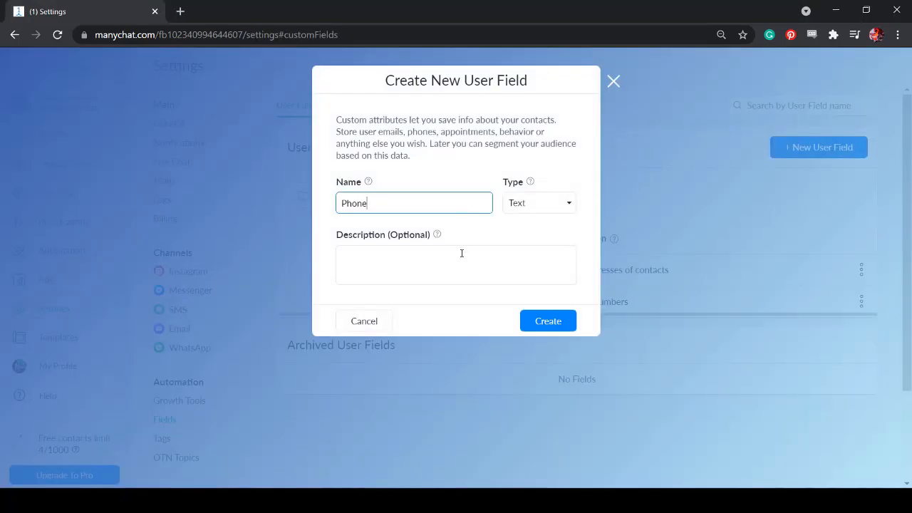
pyautogui.click(462, 253)
pyautogui.write('Phone numbers')
pyautogui.click(573, 324)
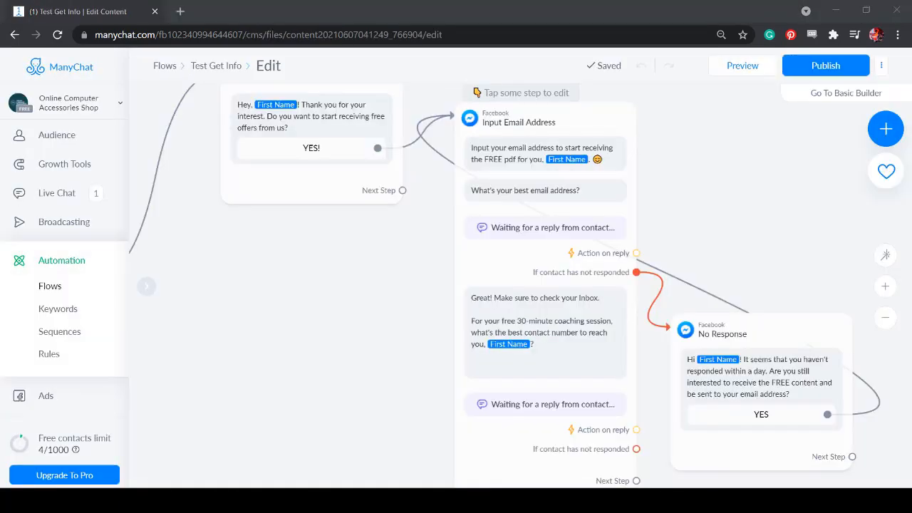
# - Save the phone question's answer to the Phone field and review the retry-attempt options
pyautogui.click(570, 335)
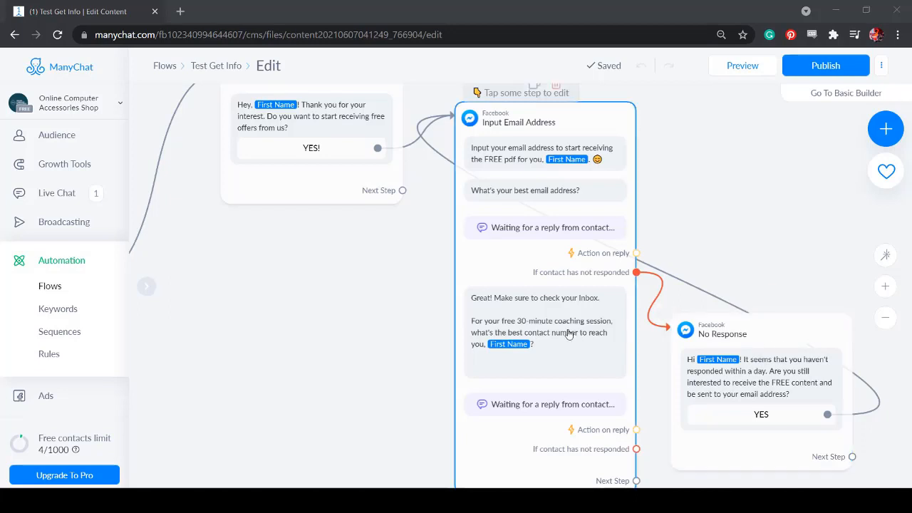
pyautogui.click(463, 196)
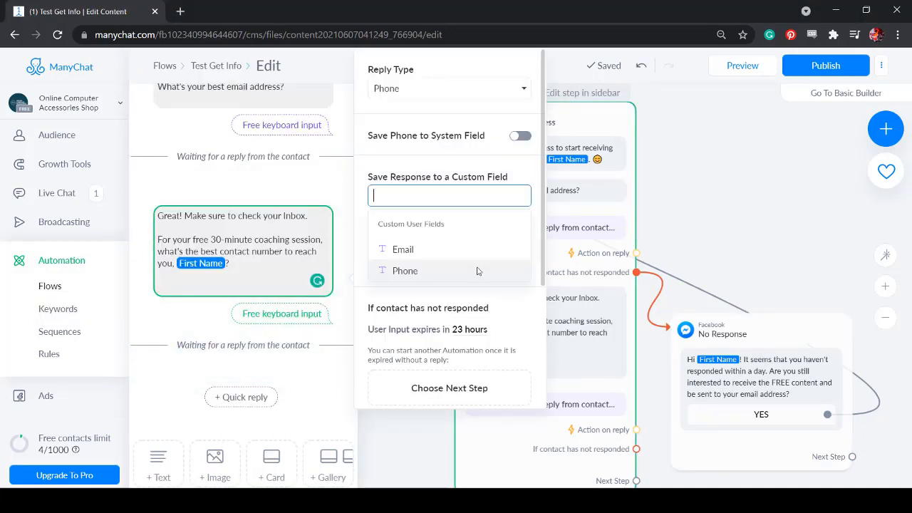
pyautogui.click(477, 272)
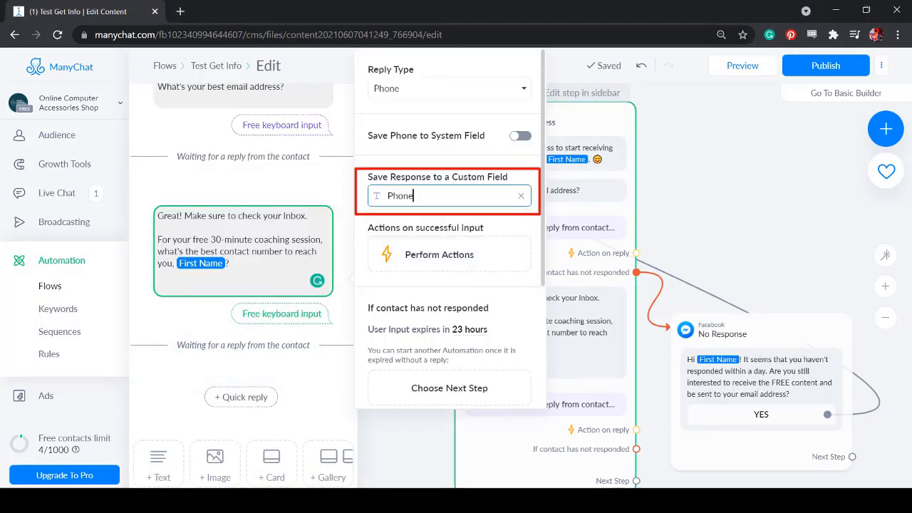
pyautogui.scroll(-3, 477, 271)
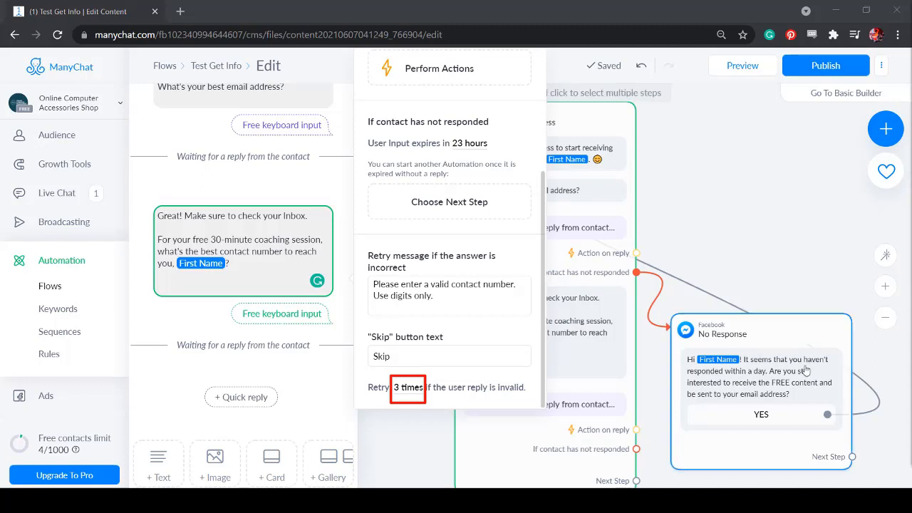
pyautogui.click(417, 389)
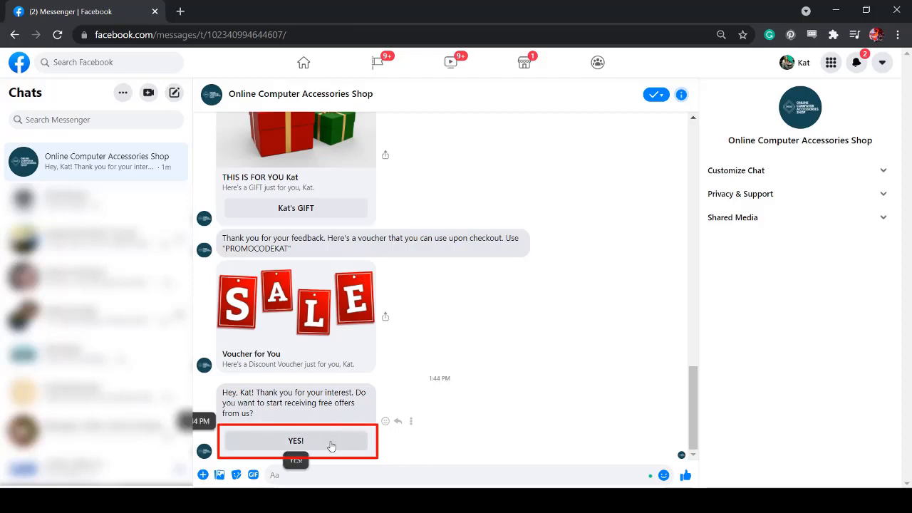
# - In Messenger, accept the offer with YES! and send the invalid email reply 'my email'
pyautogui.click(332, 446)
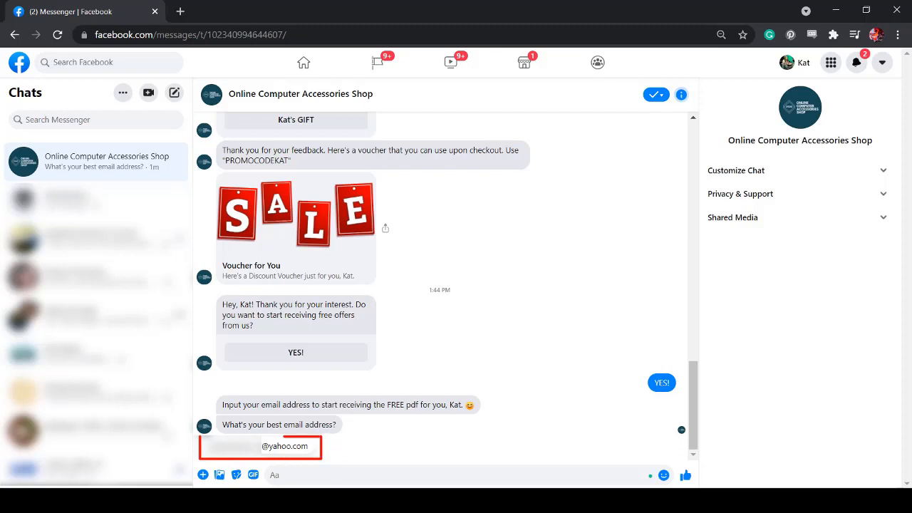
pyautogui.write('my email')
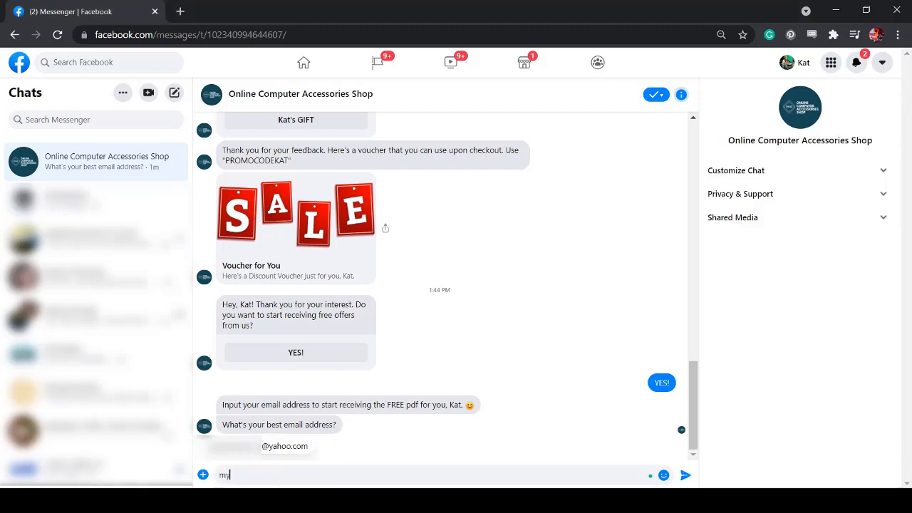
pyautogui.press('Return')
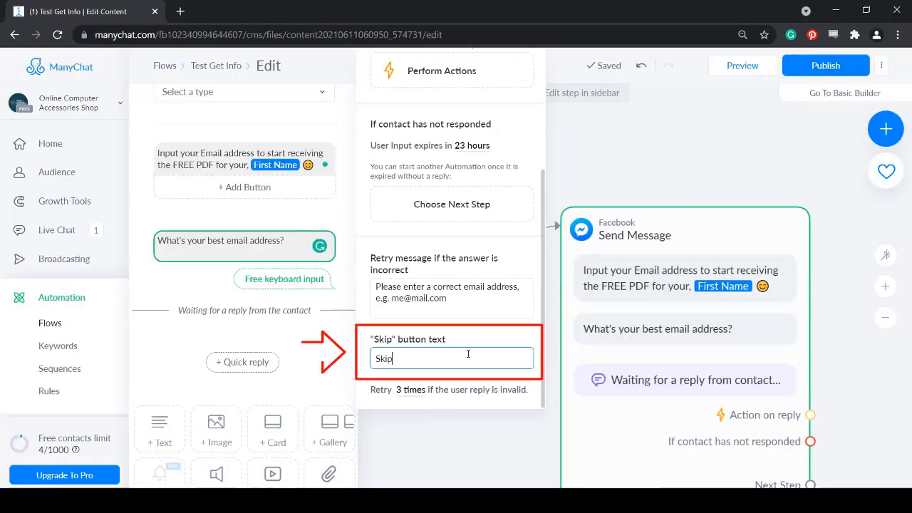
# - Send a valid email address, then reply with a phone number
pyautogui.press('BackSpace')
pyautogui.press('BackSpace')
pyautogui.press('BackSpace')
pyautogui.press('BackSpace')
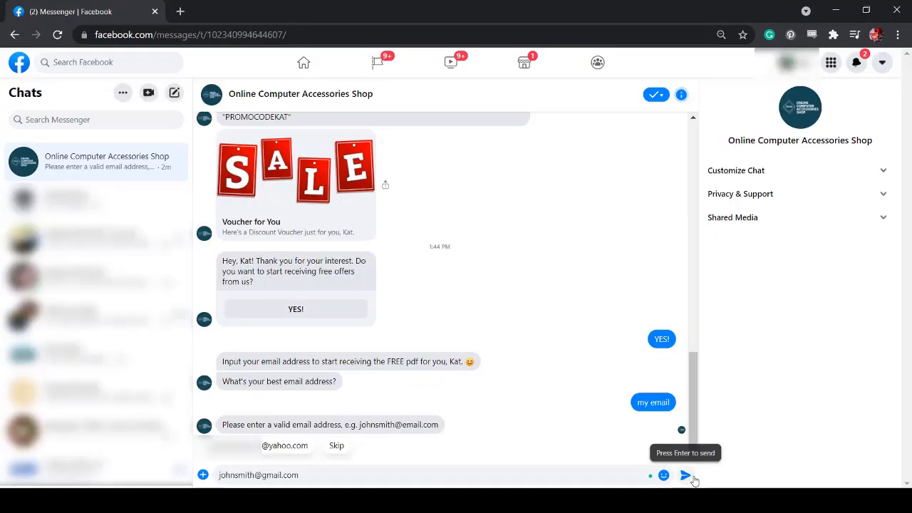
pyautogui.click(686, 476)
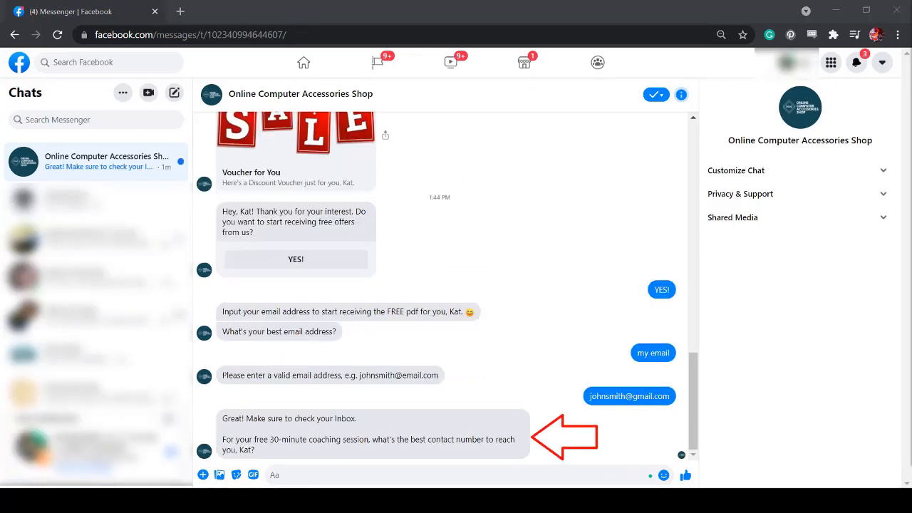
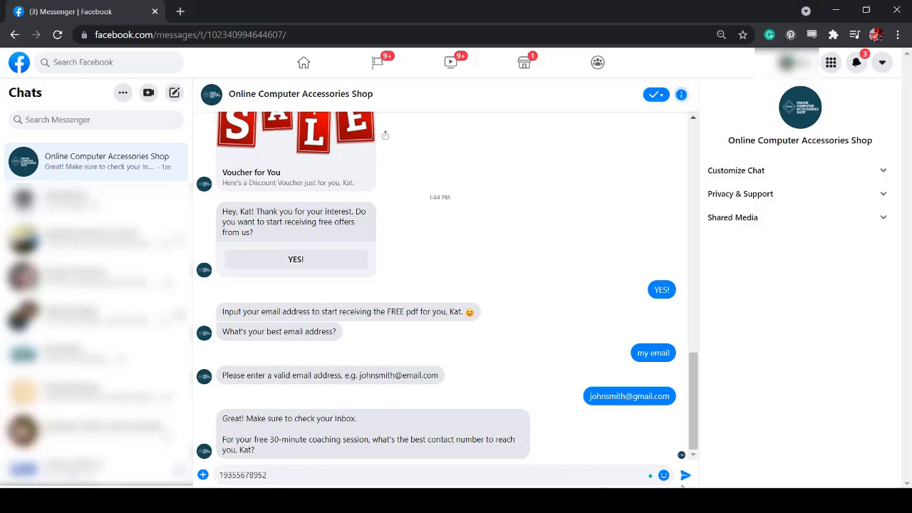
pyautogui.click(683, 483)
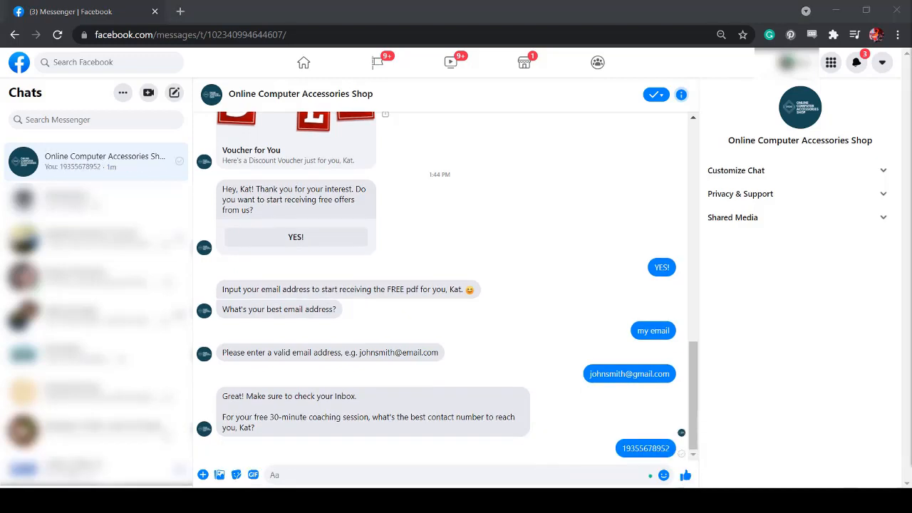